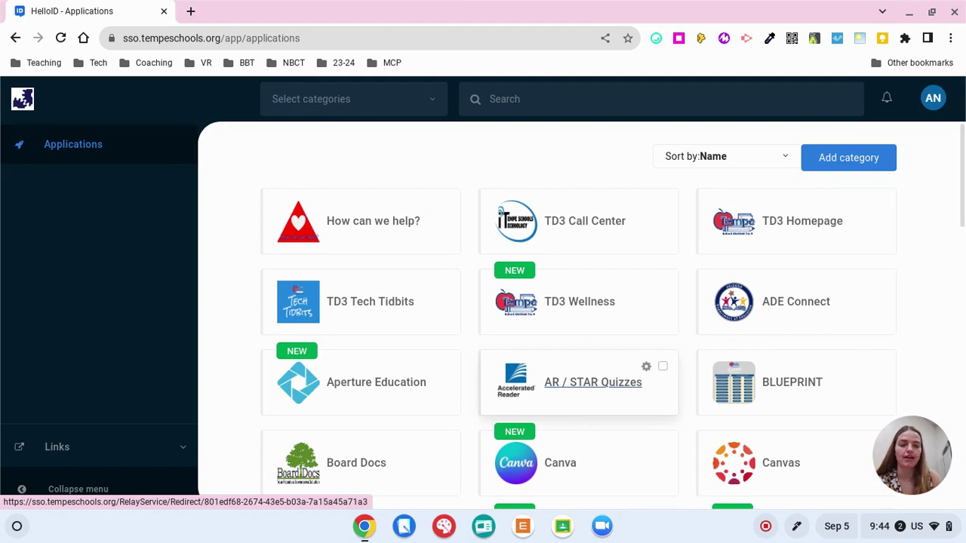
- Go to slides.google.com and create a presentation from the Science project template
{"action": "left_click", "coordinate": [191, 11]}
{"action": "type", "text": "slides.googl"}
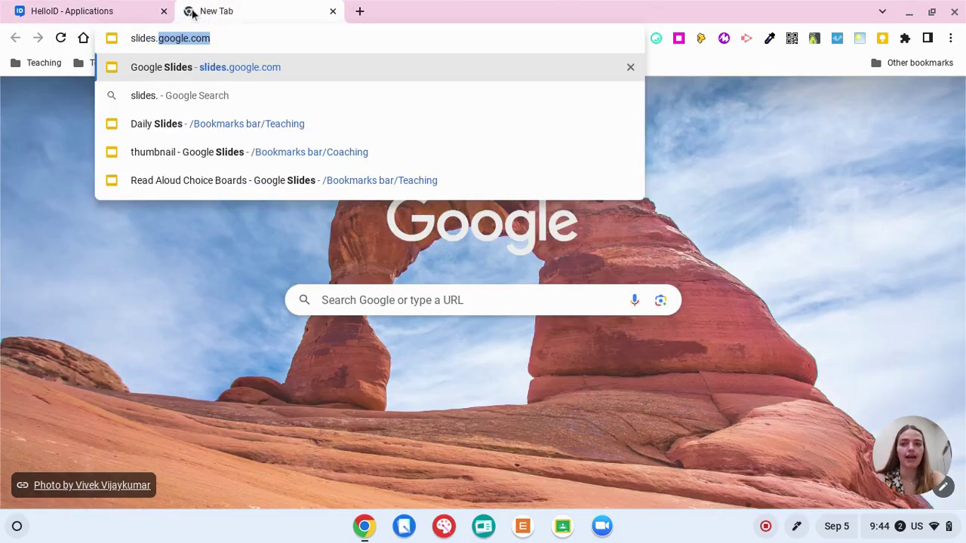
{"action": "type", "text": "e.com"}
{"action": "key", "text": "Return"}
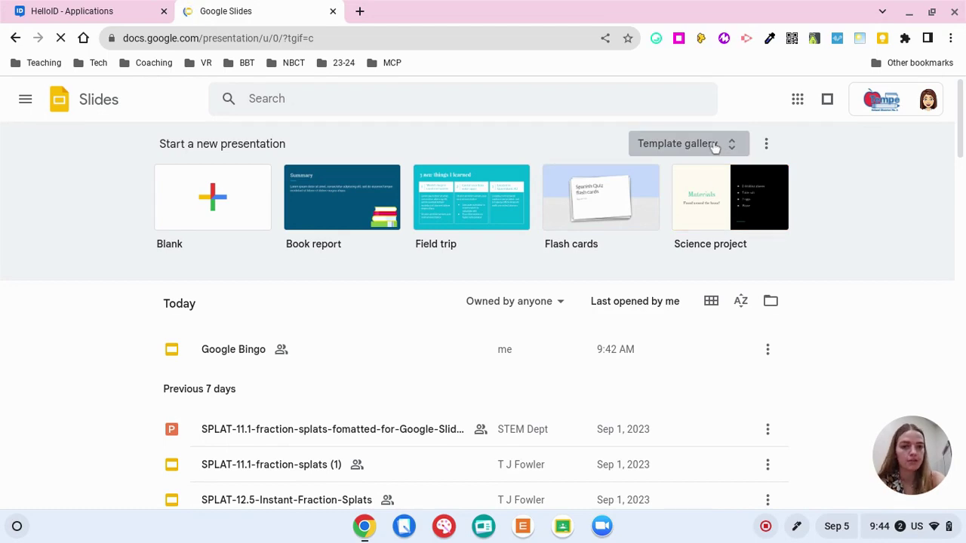
{"action": "scroll", "coordinate": [465, 280], "scroll_direction": "down", "scroll_amount": 1}
{"action": "scroll", "coordinate": [463, 280], "scroll_direction": "up", "scroll_amount": 1}
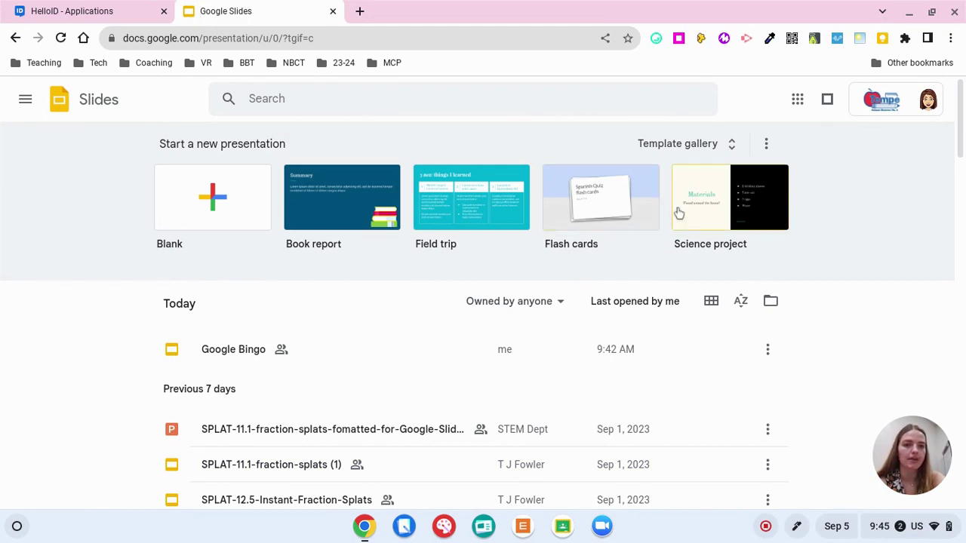
{"action": "left_click", "coordinate": [728, 206]}
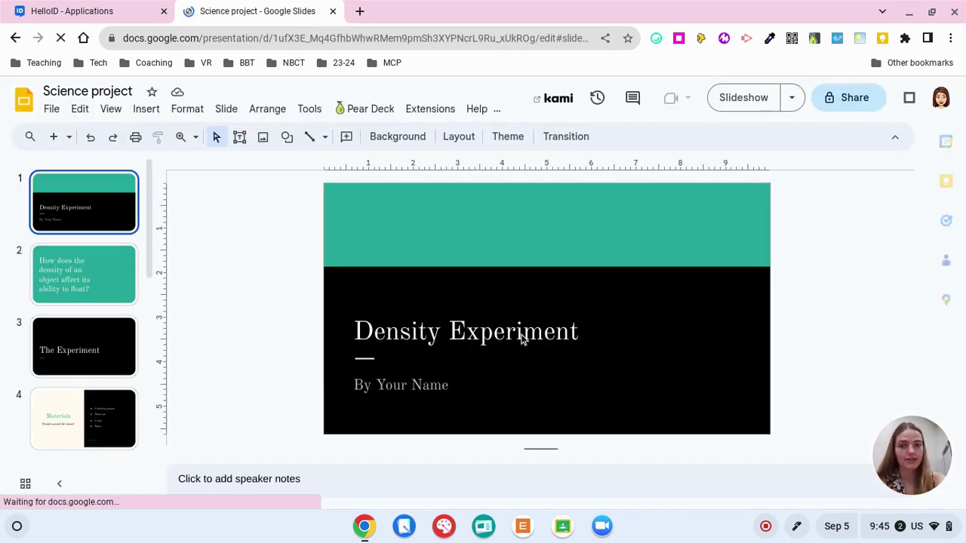
- Create a blank presentation with slides.new in a new tab, then return to the Science project tab
{"action": "left_click", "coordinate": [359, 11]}
{"action": "type", "text": "slides.new"}
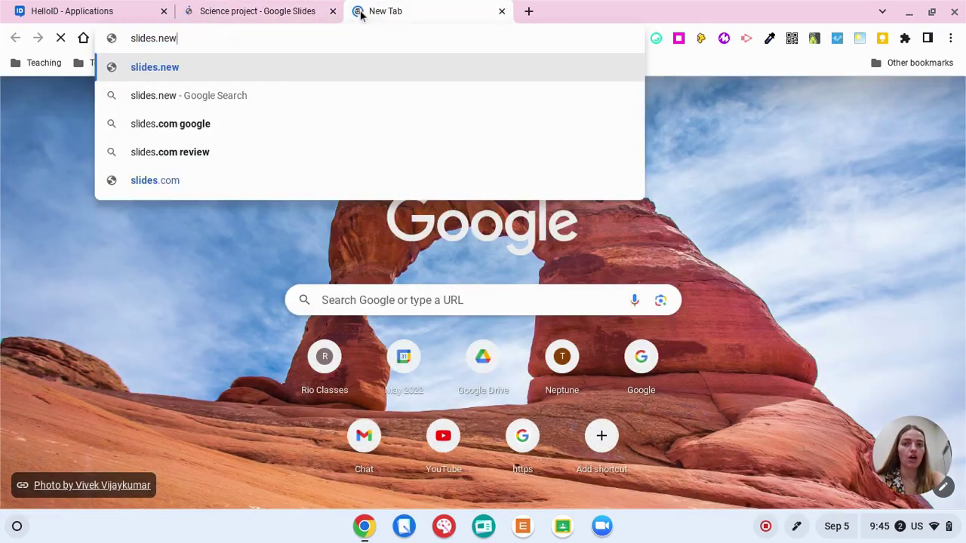
{"action": "key", "text": "Return"}
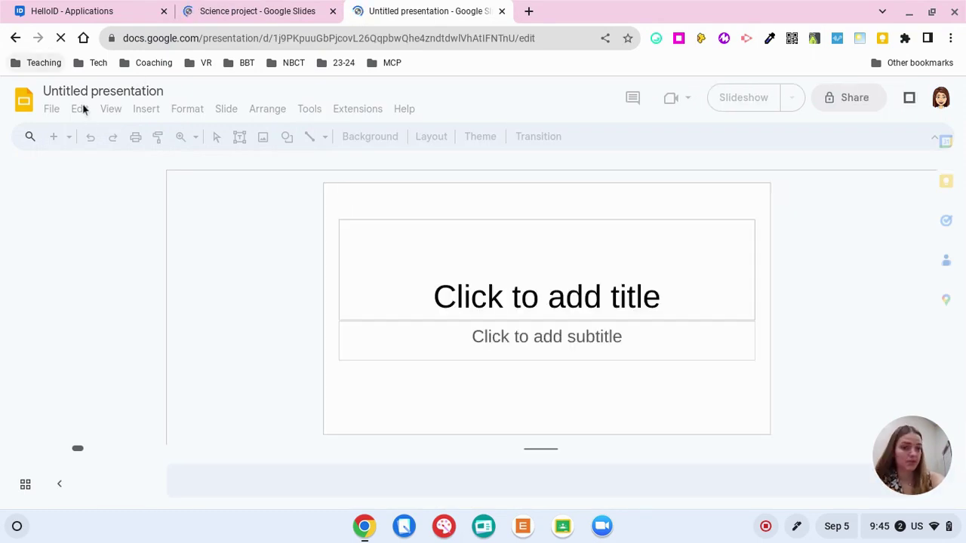
{"action": "left_click", "coordinate": [257, 21]}
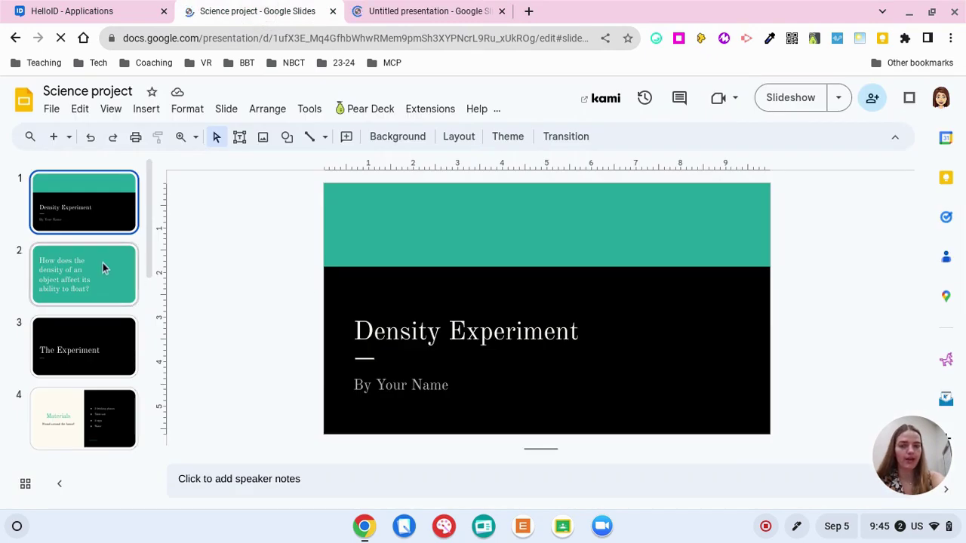
- Go to slide 3 and select the whole title 'The Experiment'
{"action": "left_click", "coordinate": [102, 264]}
{"action": "left_click", "coordinate": [96, 345]}
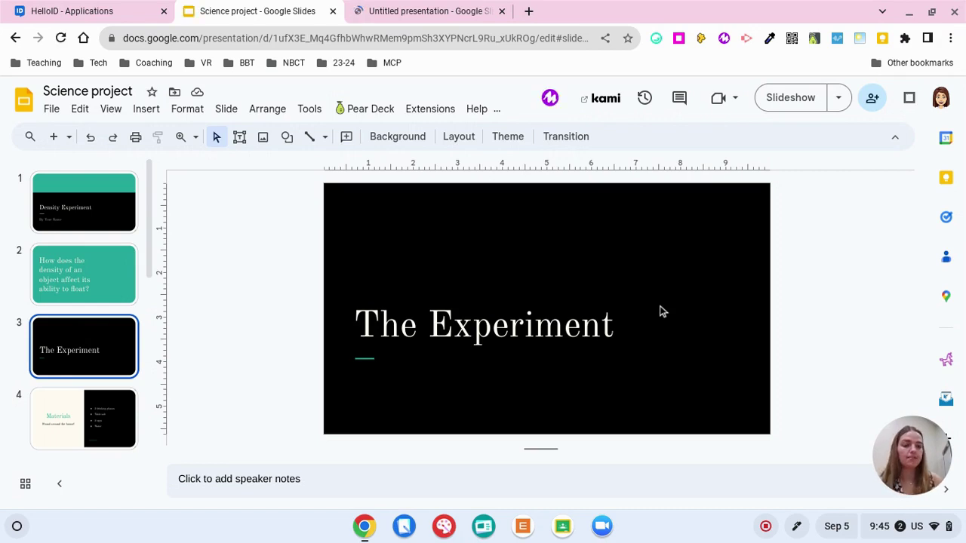
{"action": "double_click", "coordinate": [574, 328]}
{"action": "left_click", "coordinate": [617, 327]}
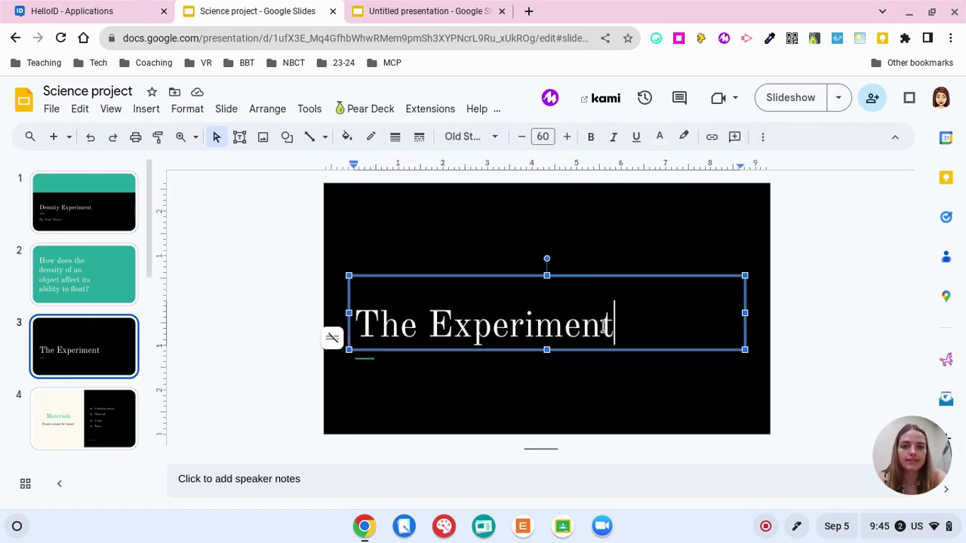
{"action": "left_click_drag", "start_coordinate": [632, 333], "coordinate": [360, 318]}
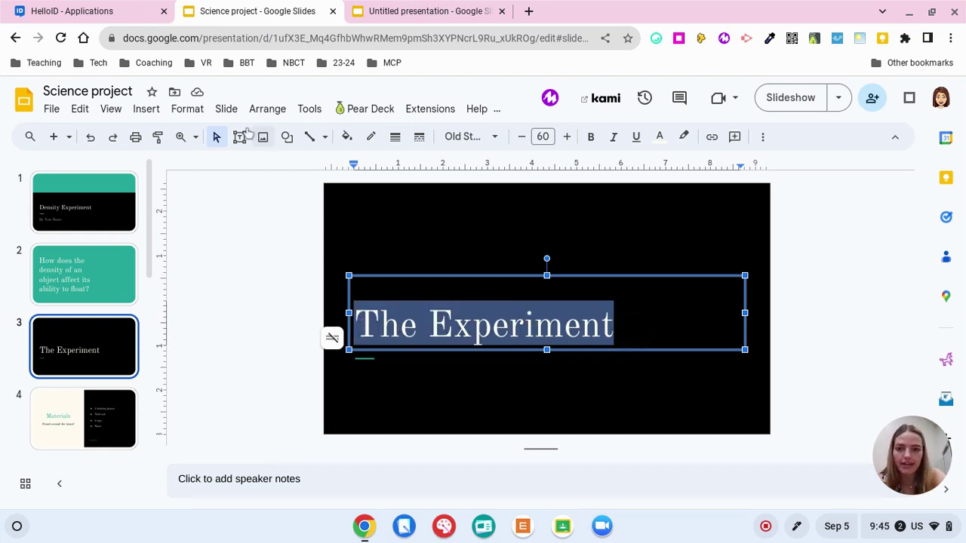
- Link the title to Slide 7 and follow the link to slide 7
{"action": "left_click", "coordinate": [712, 136]}
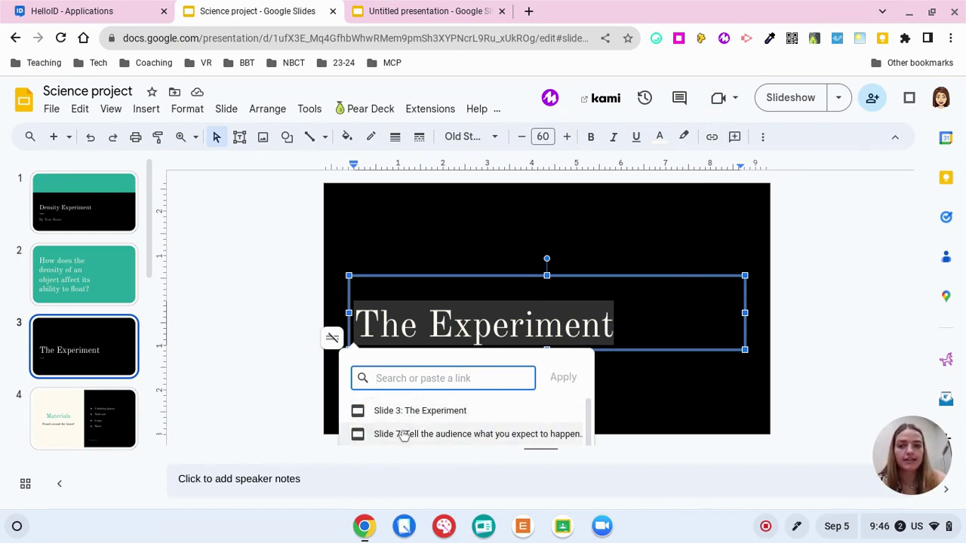
{"action": "left_click", "coordinate": [403, 435]}
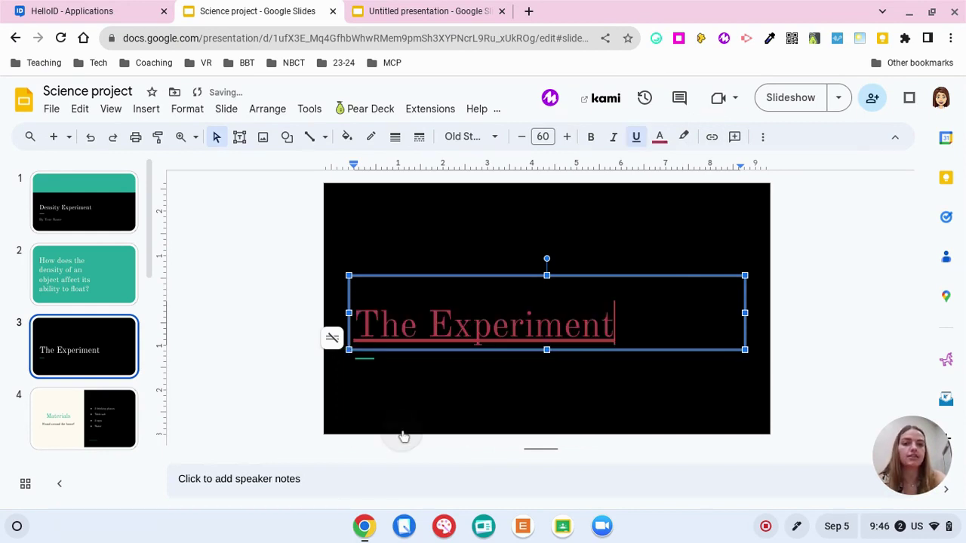
{"action": "left_click", "coordinate": [450, 326]}
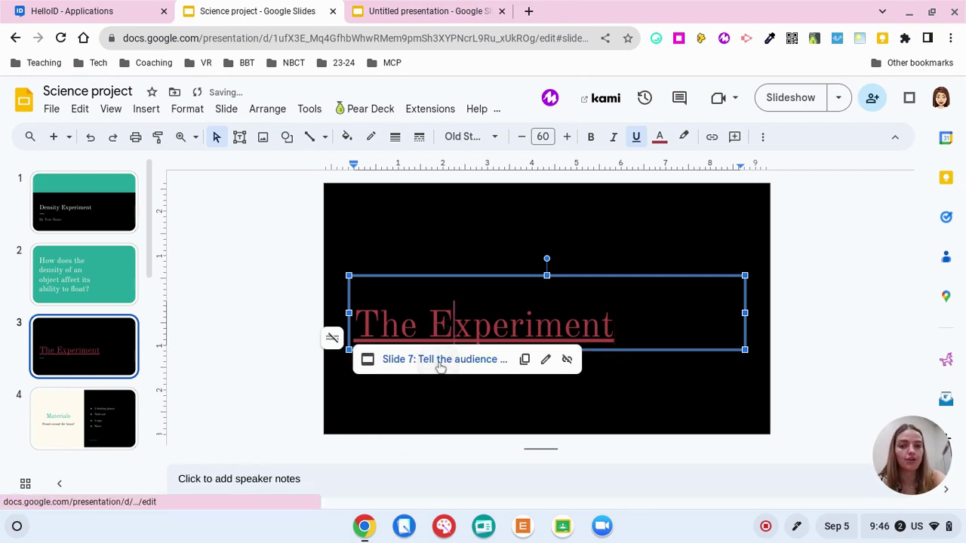
{"action": "left_click", "coordinate": [440, 360]}
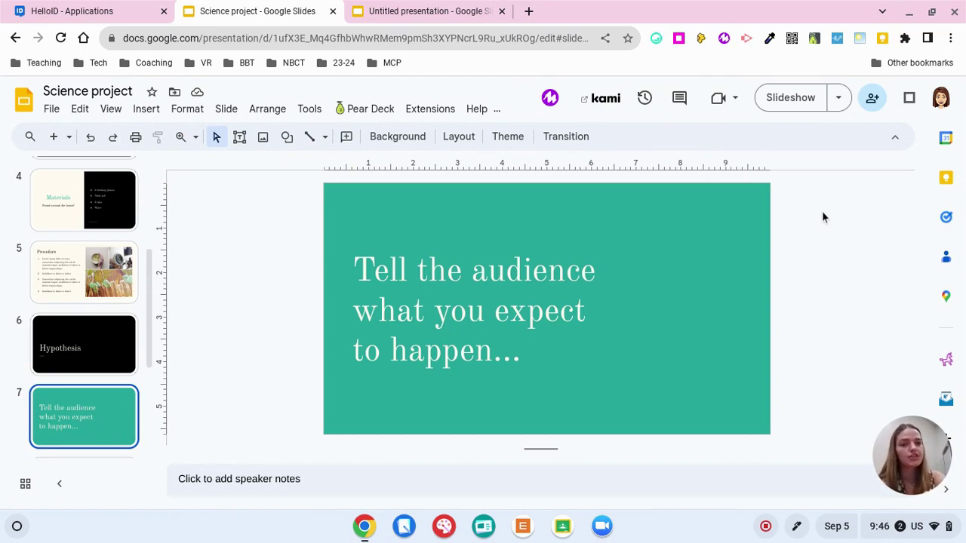
- Return to slide 5, the Procedure slide with four numbered steps and photo collage
{"action": "key", "text": "ctrl+z"}
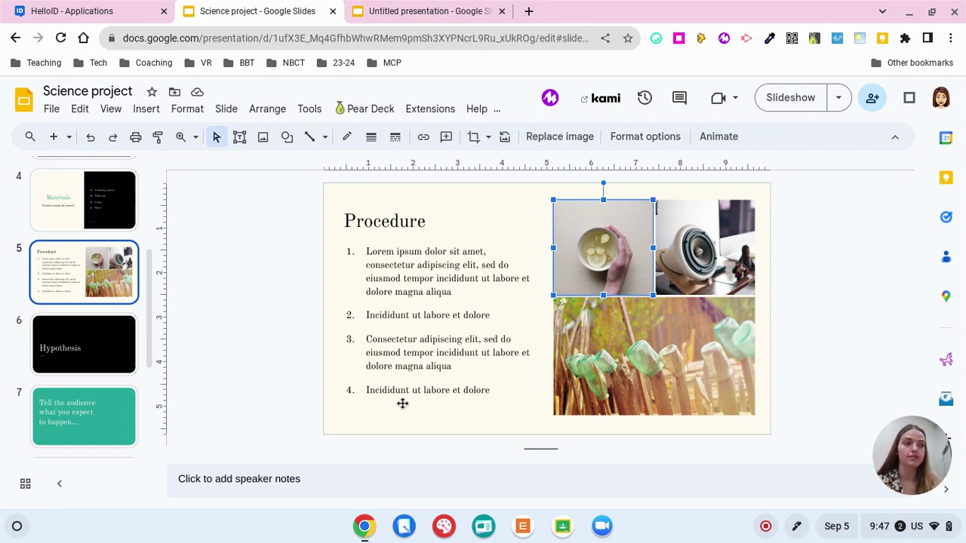
- Add a new slide 11, then a black Section header slide 12
{"action": "left_click", "coordinate": [54, 137]}
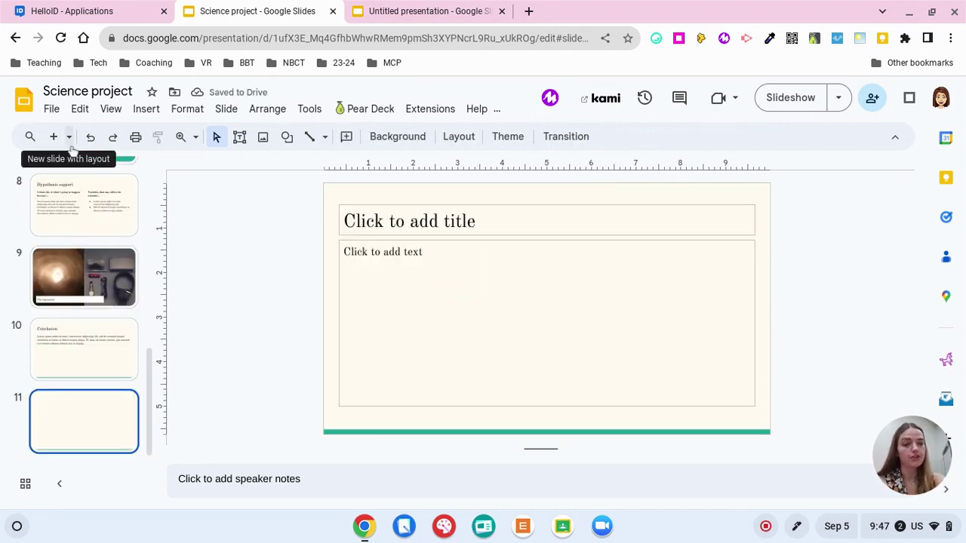
{"action": "left_click", "coordinate": [71, 145]}
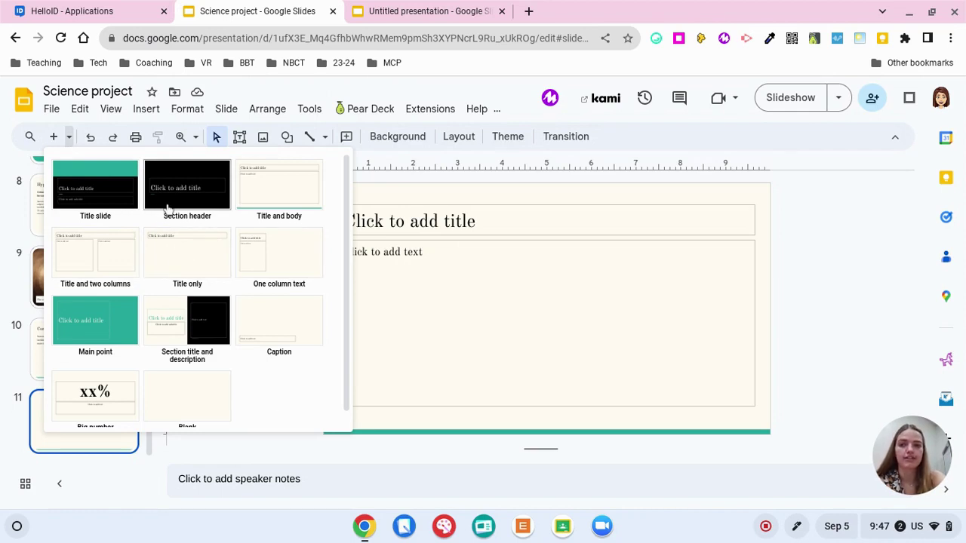
{"action": "left_click", "coordinate": [188, 189]}
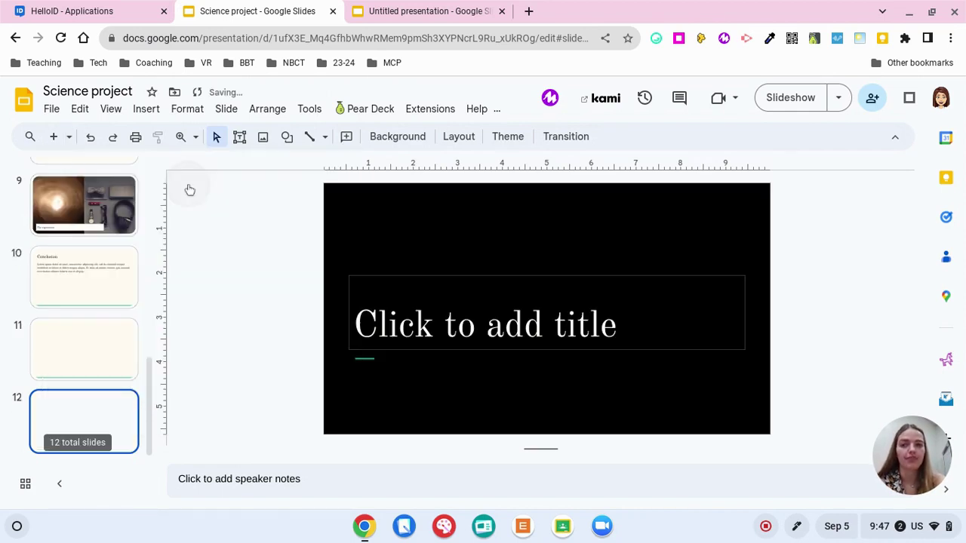
- Delete the title placeholder from section header slide 12
{"action": "left_click", "coordinate": [421, 352]}
{"action": "left_click", "coordinate": [438, 344]}
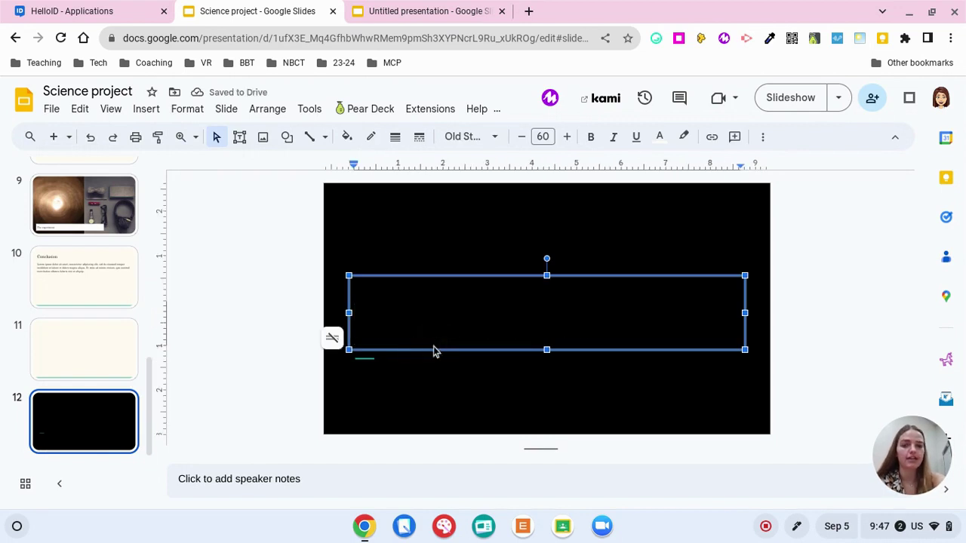
{"action": "left_click", "coordinate": [434, 347]}
{"action": "key", "text": "Delete"}
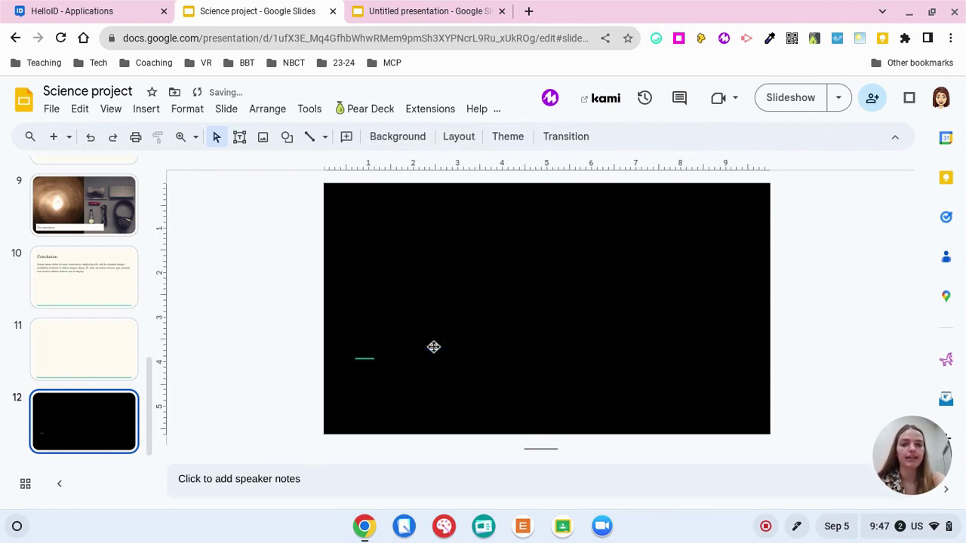
- Open the Google Images search panel via Insert > Image > Search the web
{"action": "left_click", "coordinate": [146, 109]}
{"action": "mouse_move", "coordinate": [172, 136]}
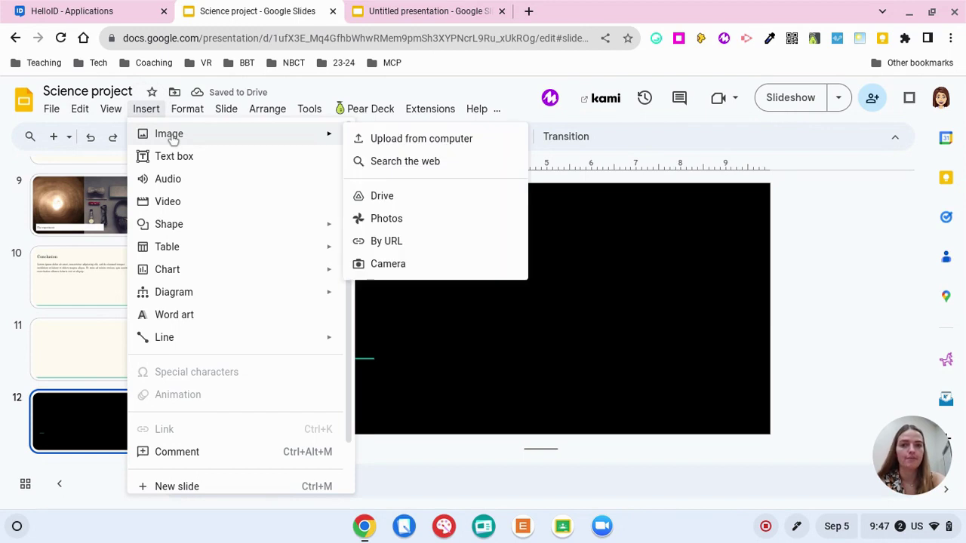
{"action": "left_click", "coordinate": [390, 165]}
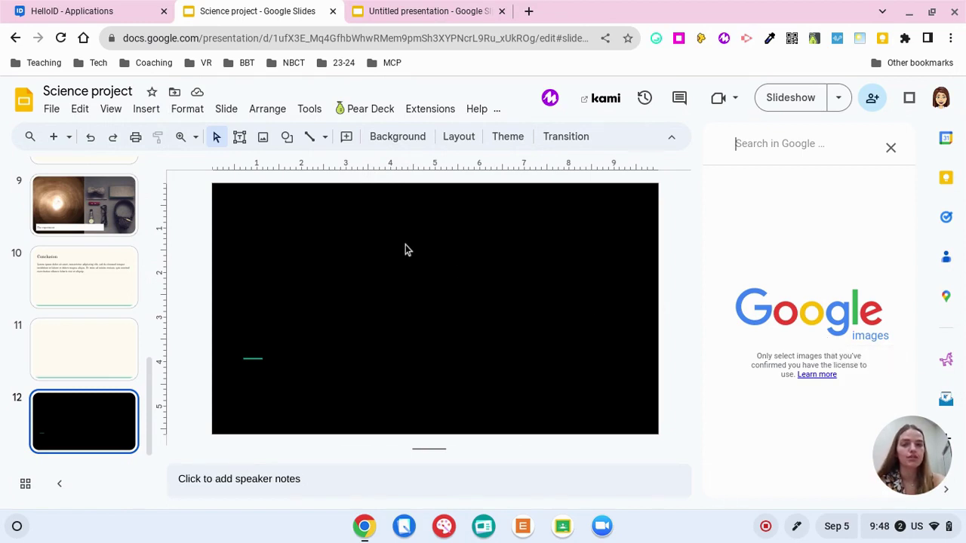
{"action": "left_click", "coordinate": [146, 109]}
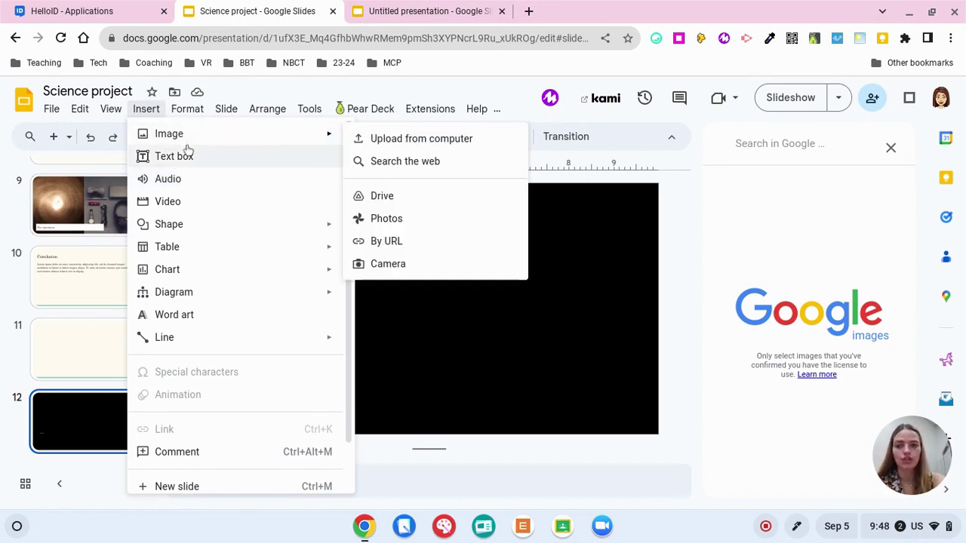
- Search YouTube for 'science experiment' and insert '33 AMAZING SCIENCE EXPERIMENTS! Compilation | Best of the Year'
{"action": "left_click", "coordinate": [189, 201]}
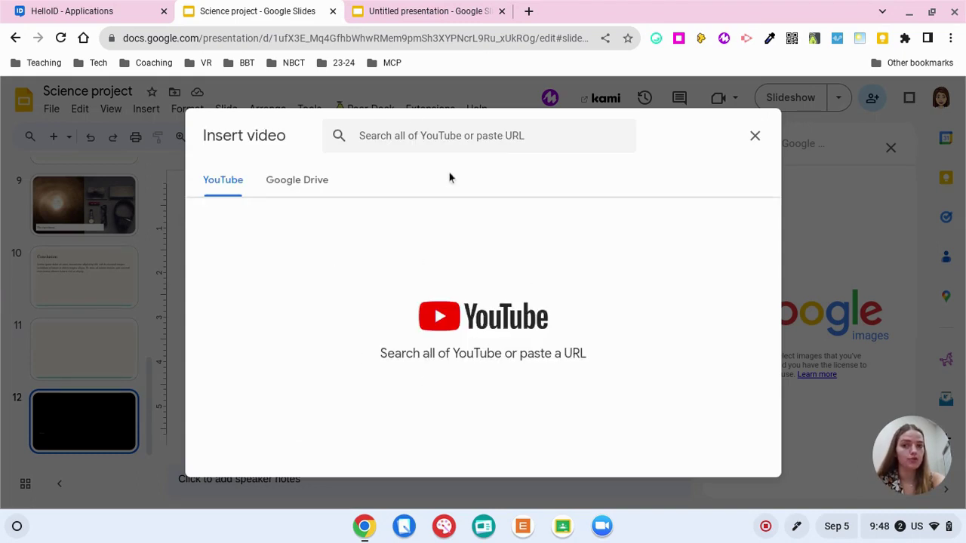
{"action": "left_click", "coordinate": [412, 131]}
{"action": "type", "text": "s"}
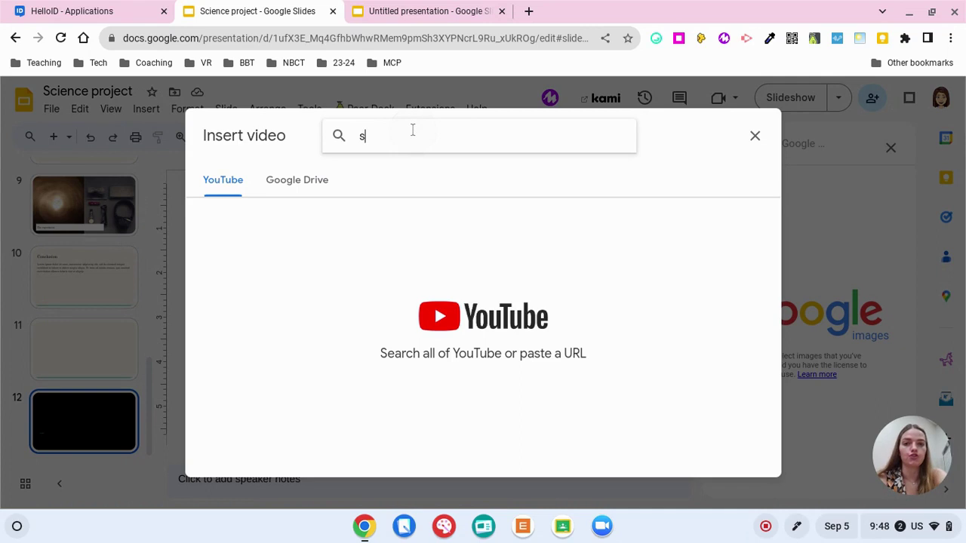
{"action": "type", "text": "cience experiment"}
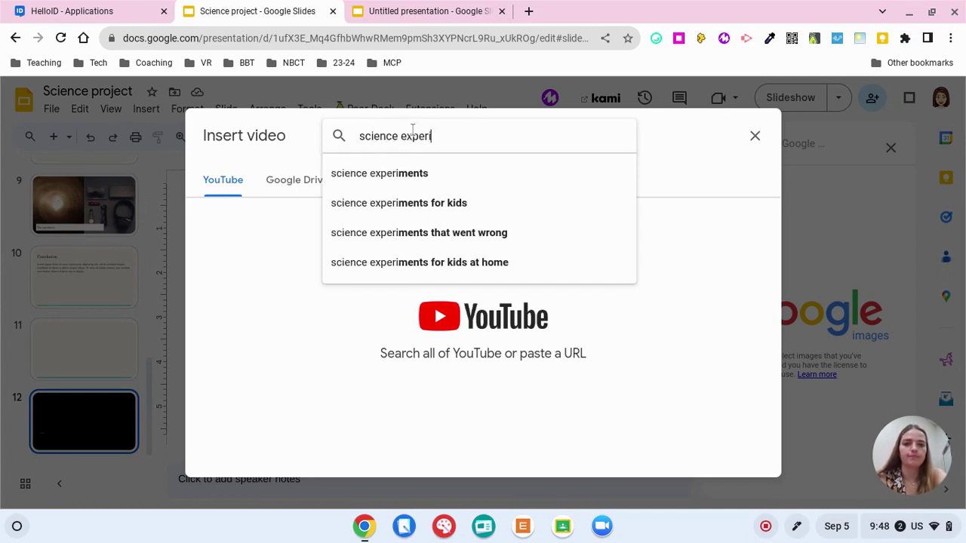
{"action": "key", "text": "Return"}
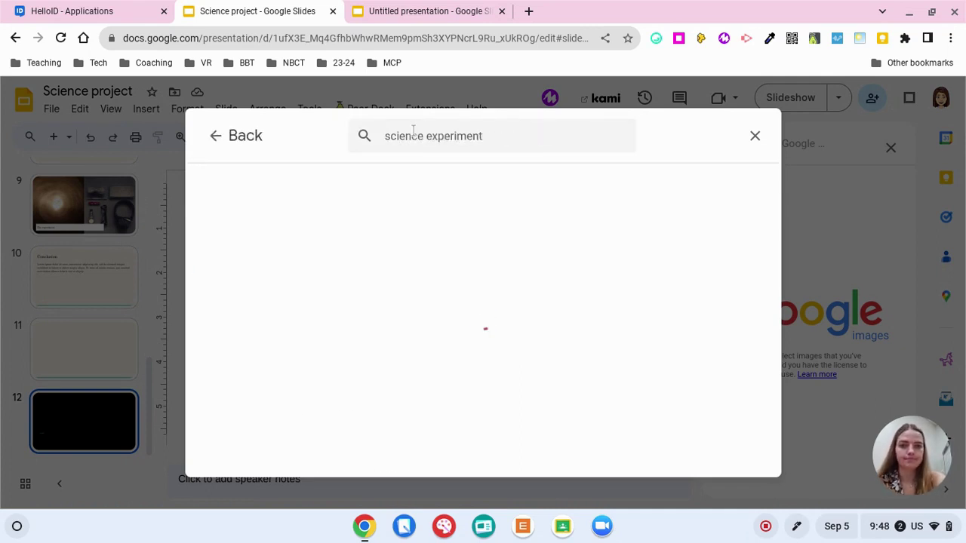
{"action": "scroll", "coordinate": [335, 397], "scroll_direction": "down", "scroll_amount": 2}
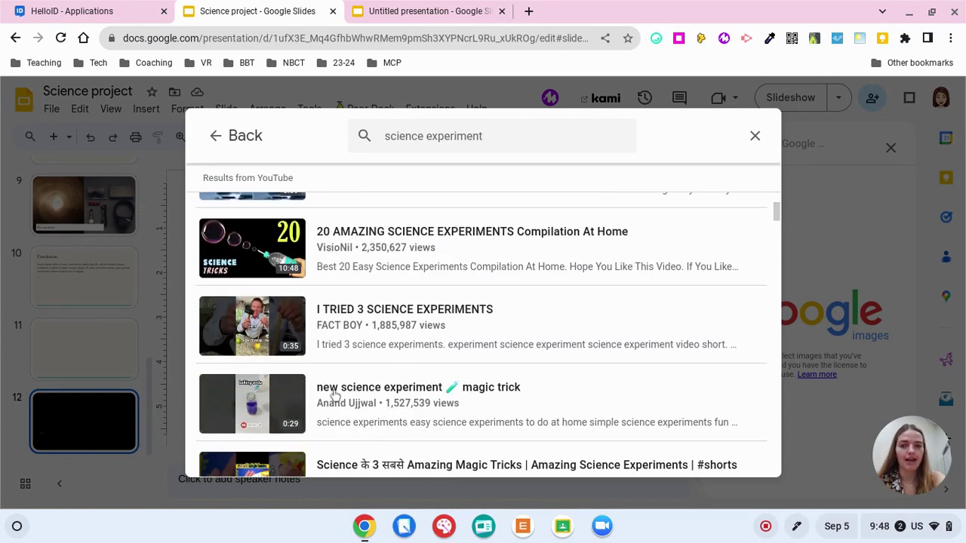
{"action": "scroll", "coordinate": [388, 336], "scroll_direction": "up", "scroll_amount": 2}
{"action": "left_click", "coordinate": [368, 256]}
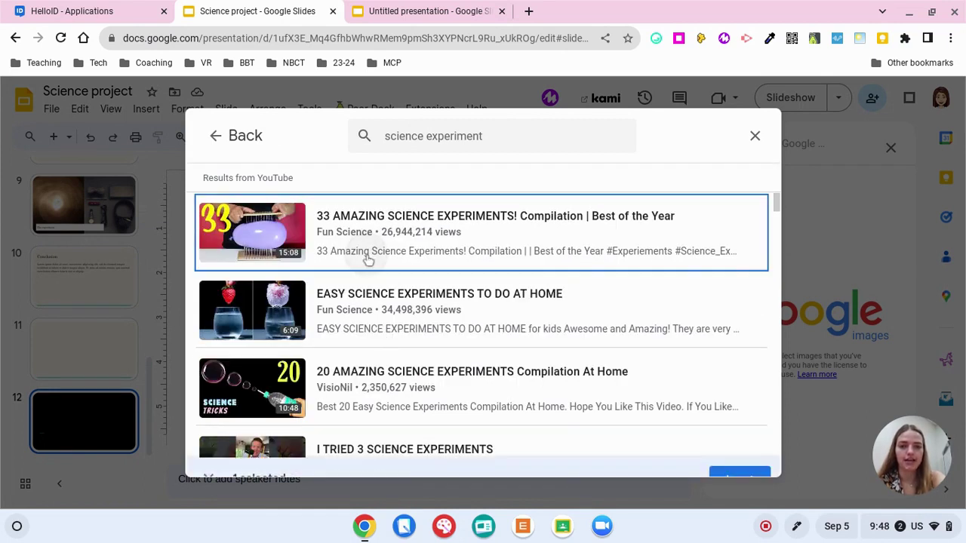
{"action": "left_click", "coordinate": [739, 455]}
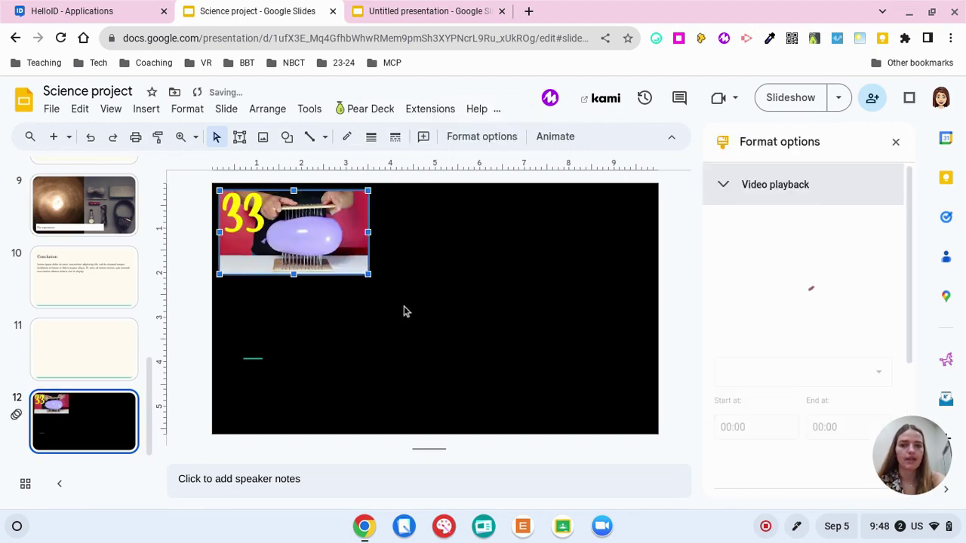
- Drag the video's bottom-right corner outward until it nearly covers black slide 12
{"action": "left_click_drag", "start_coordinate": [368, 274], "coordinate": [621, 352]}
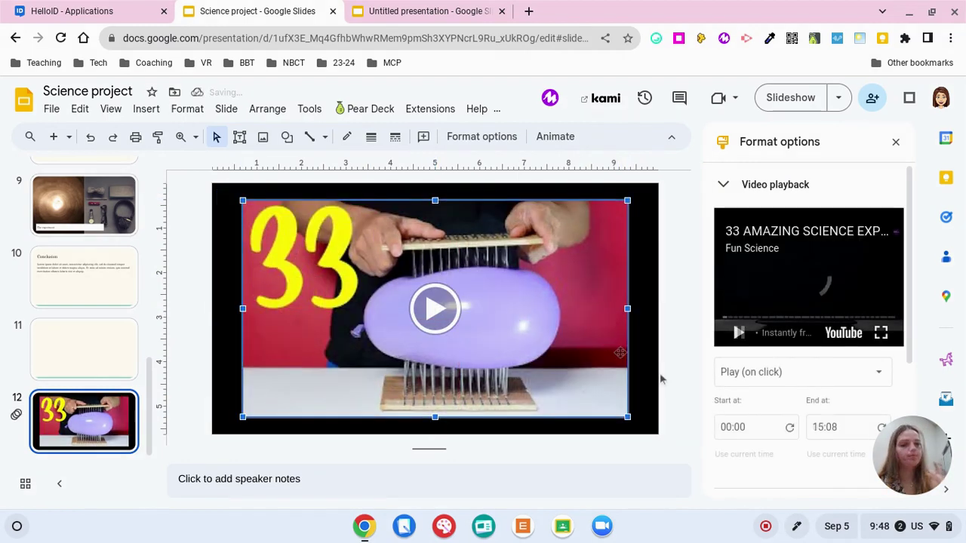